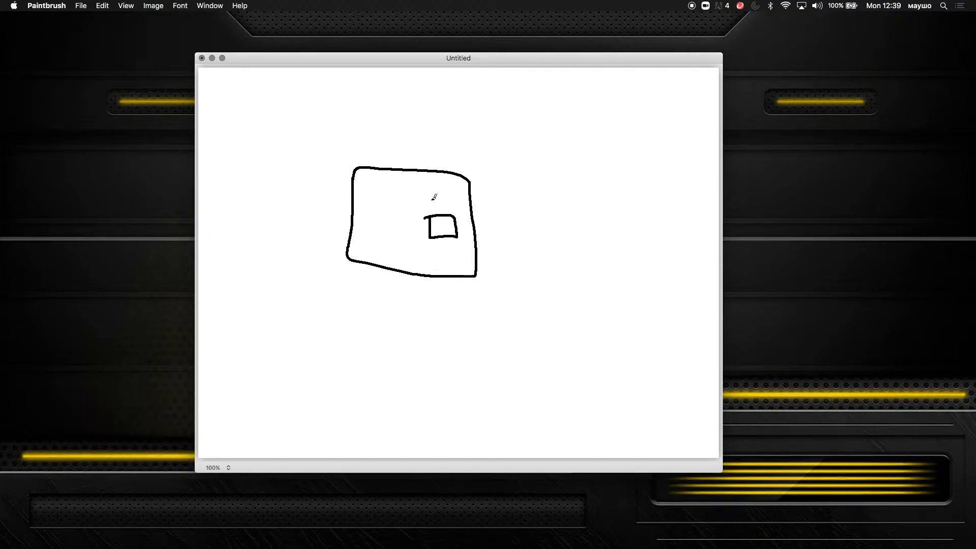
Step: Draw a small curved stroke above the inner square in Paintbrush
mouse_move(423, 194)
mouse_down()
mouse_move(441, 205)
mouse_move(403, 218)
mouse_move(421, 227)
mouse_move(421, 219)
mouse_up()
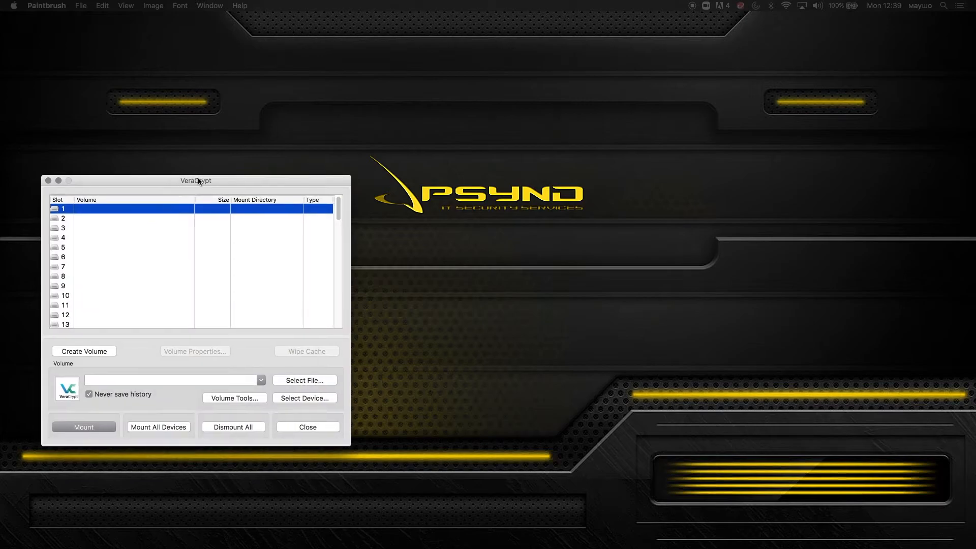
Step: Move the VeraCrypt window to the middle of the screen
drag(198, 182, 456, 183)
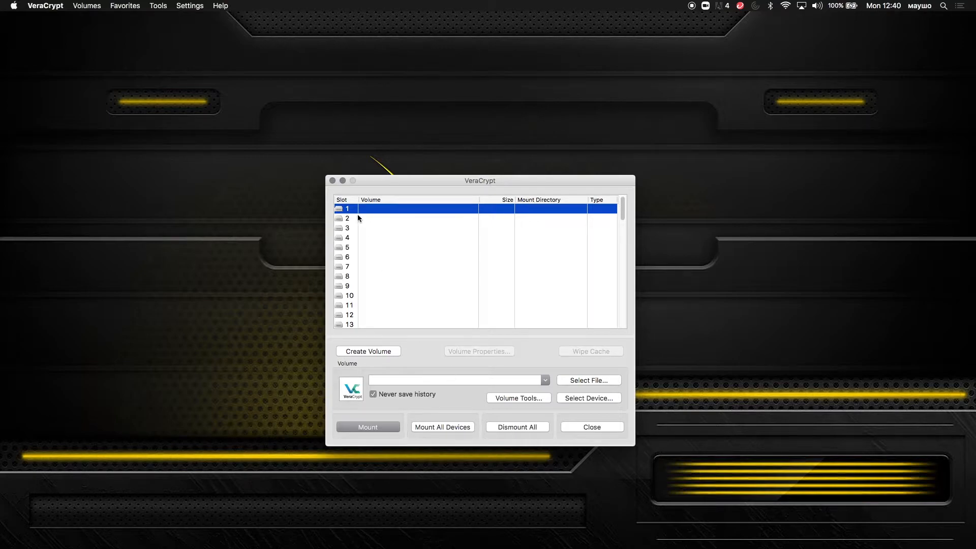
Step: Start creating a new encrypted file container volume
click(376, 353)
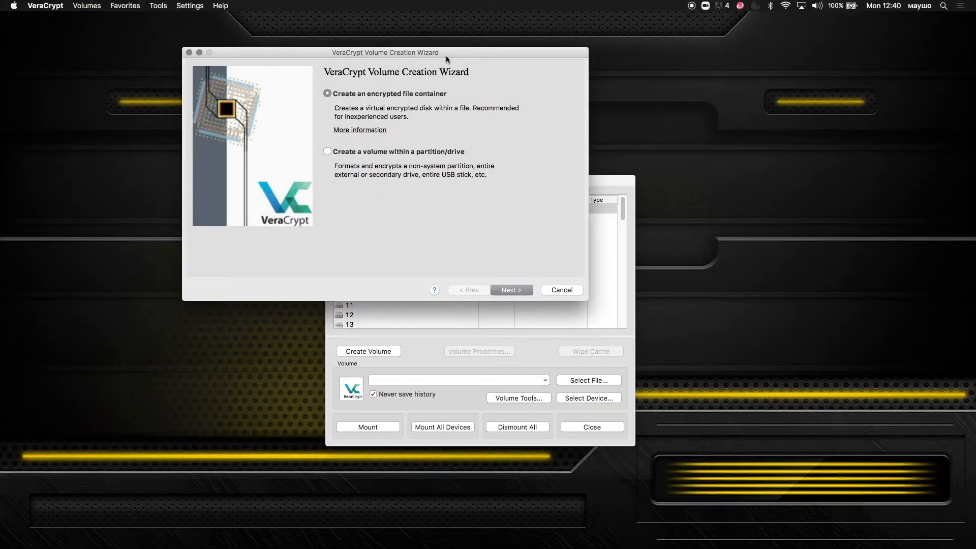
click(517, 290)
click(517, 292)
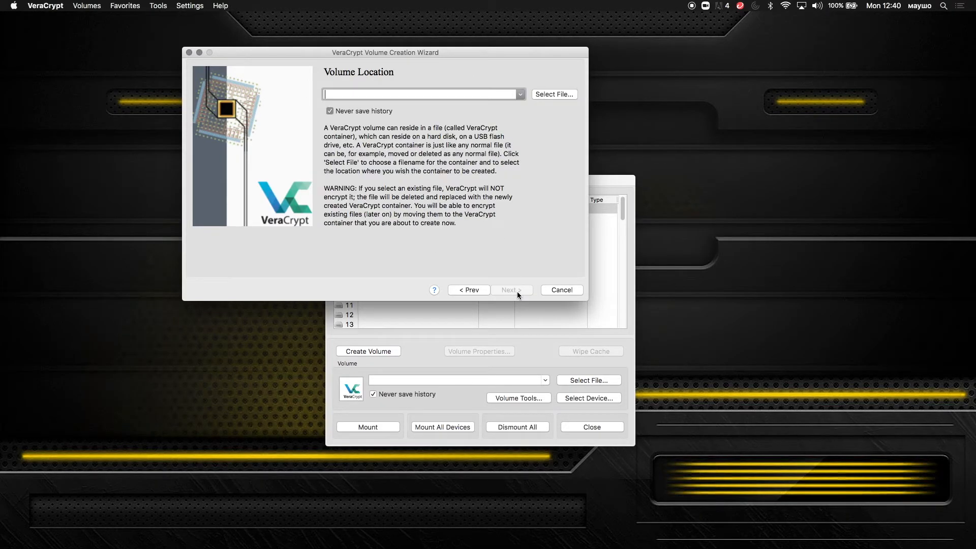
Step: Save the container as MySecretVolume in Secret files and bring up the encryption algorithm list
click(542, 95)
click(534, 185)
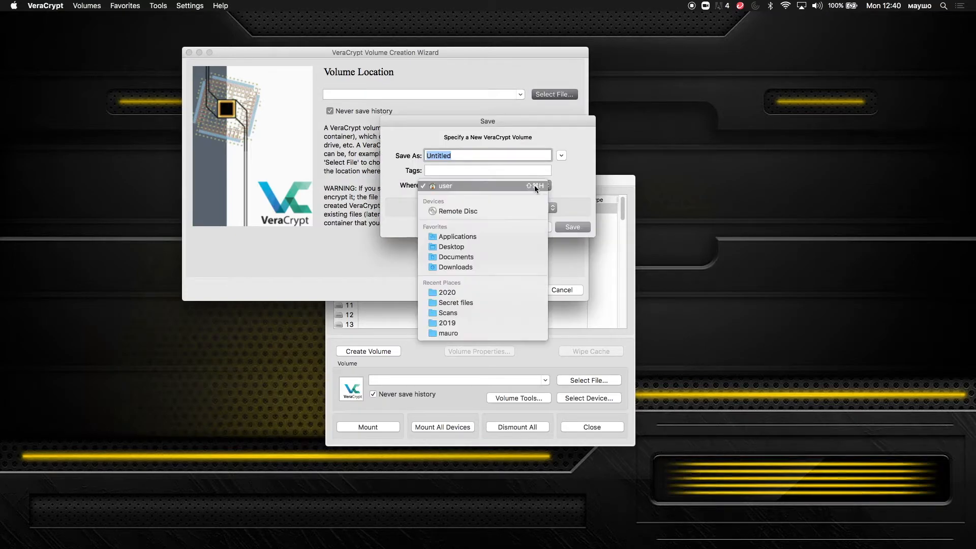
click(486, 301)
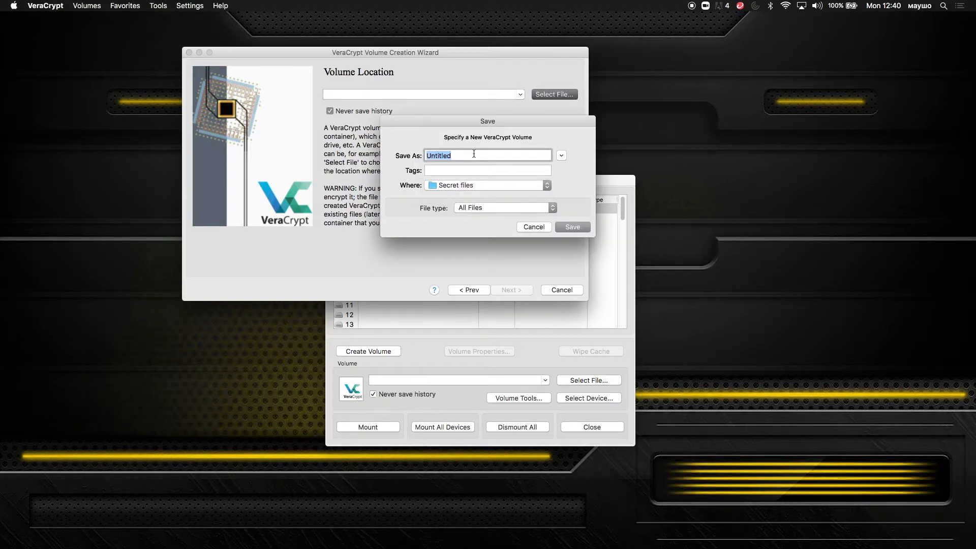
text(MySecretVolume)
click(573, 228)
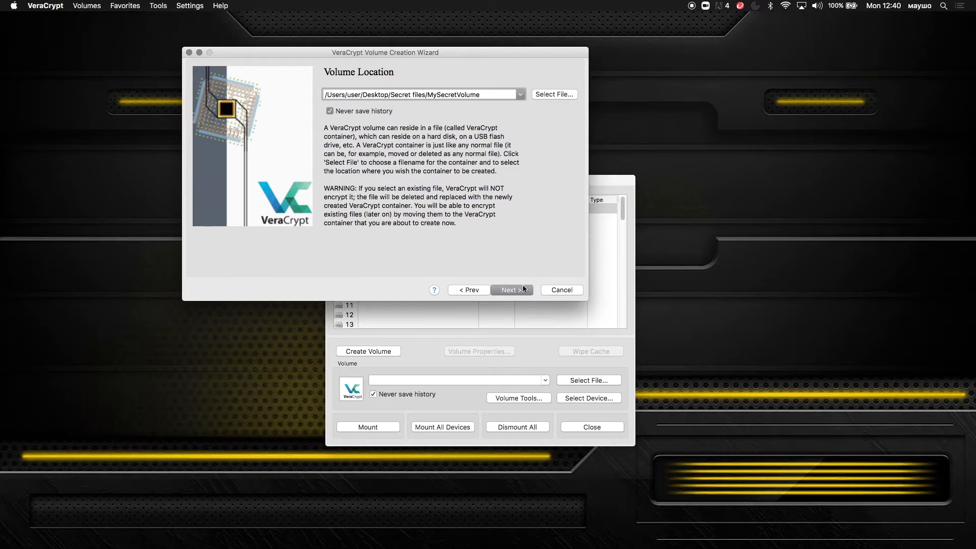
click(522, 290)
click(433, 106)
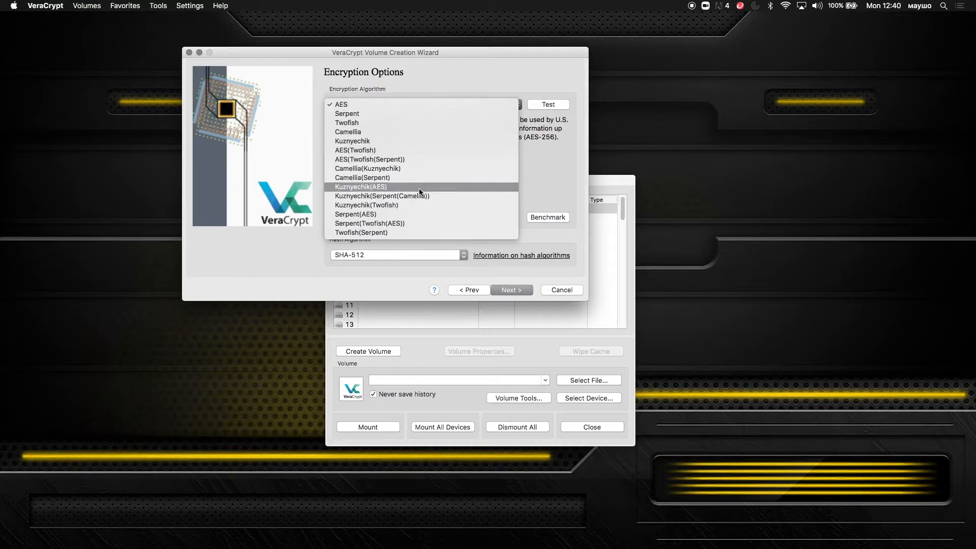
Step: Keep AES encryption and set the container size to 10 MB
click(420, 77)
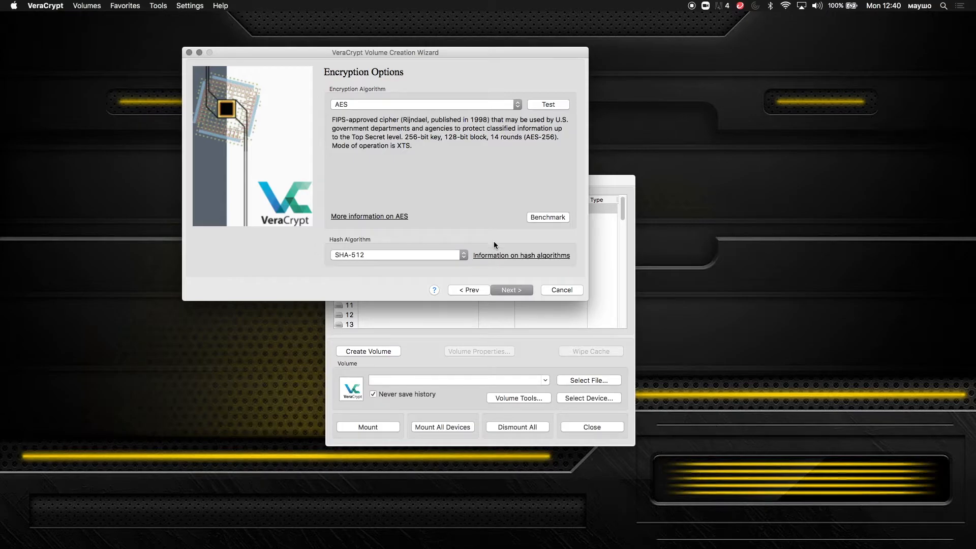
click(517, 291)
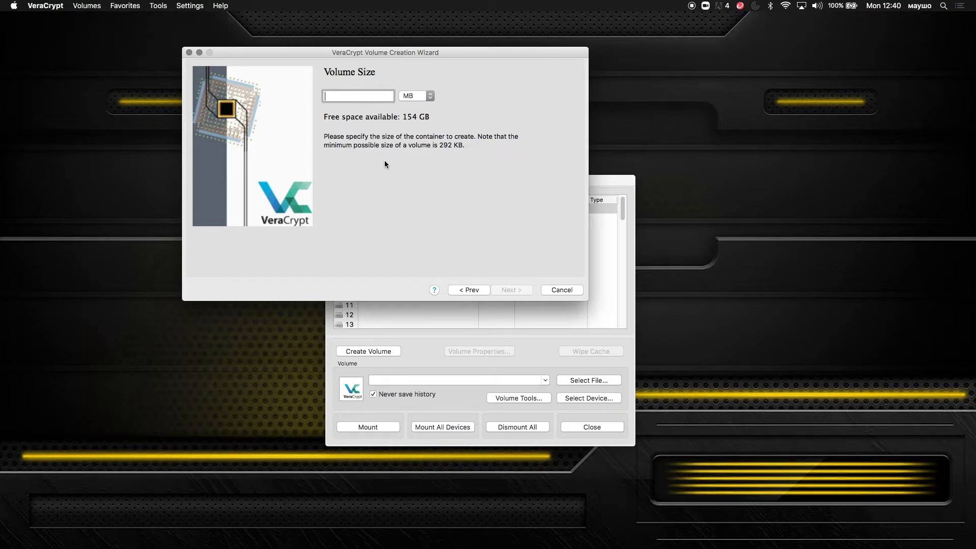
text(10)
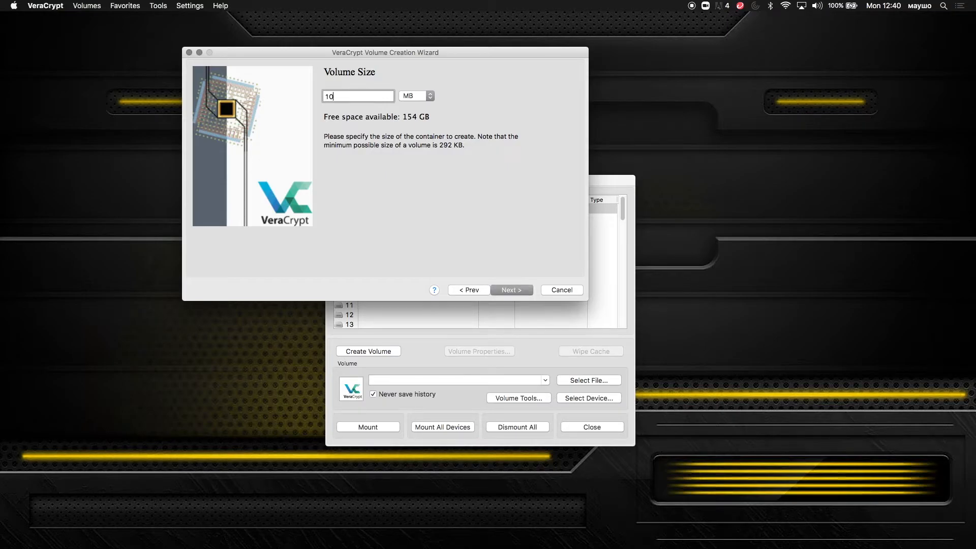
click(513, 290)
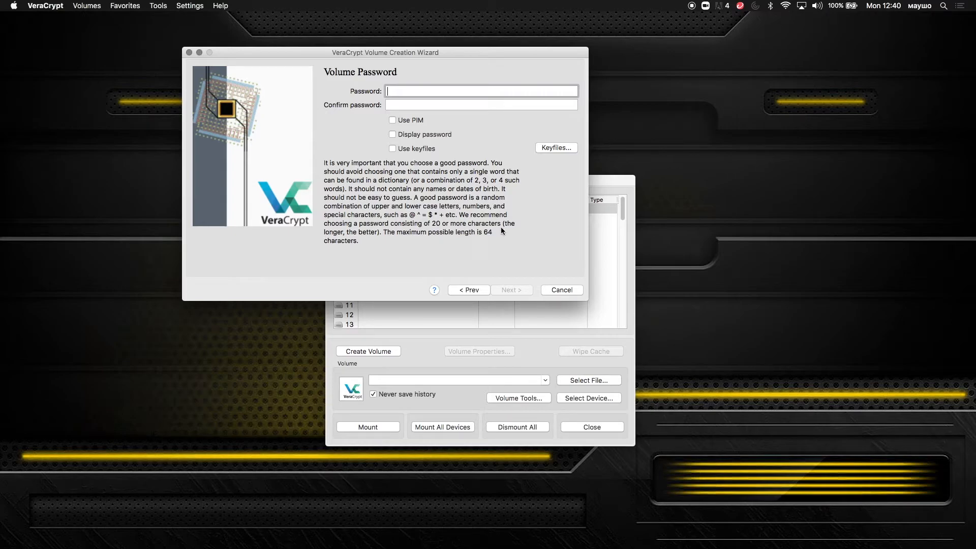
Step: Enter and confirm the volume password, then enable keyfiles and bring up keyfile selection
text(•••••••••••••••••••••••••)
key(Tab)
text(•••••••••)
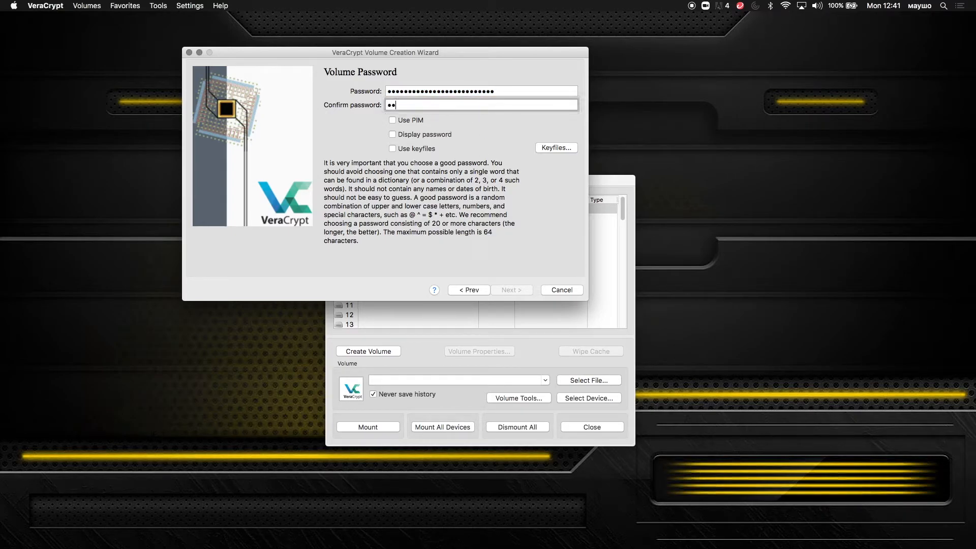
text(••••••••••••••••)
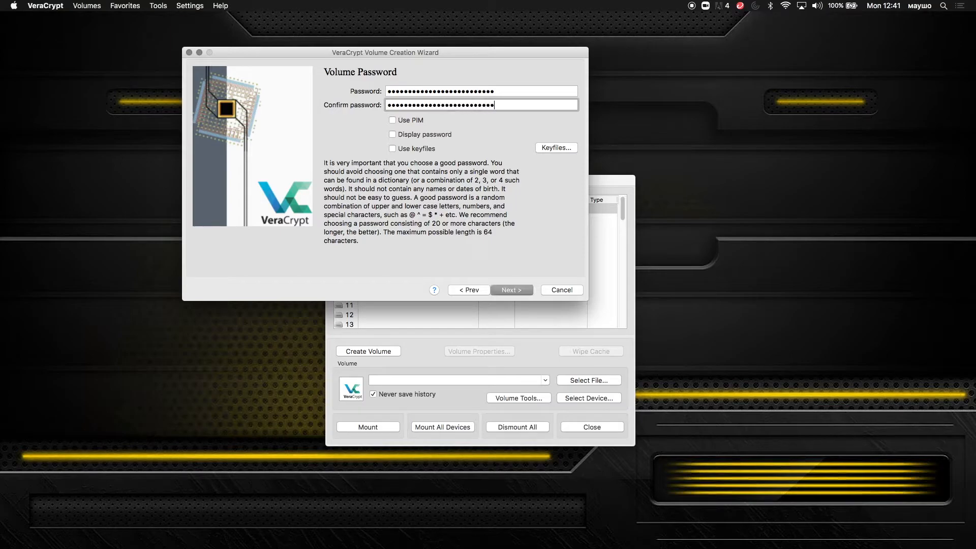
click(432, 149)
click(552, 149)
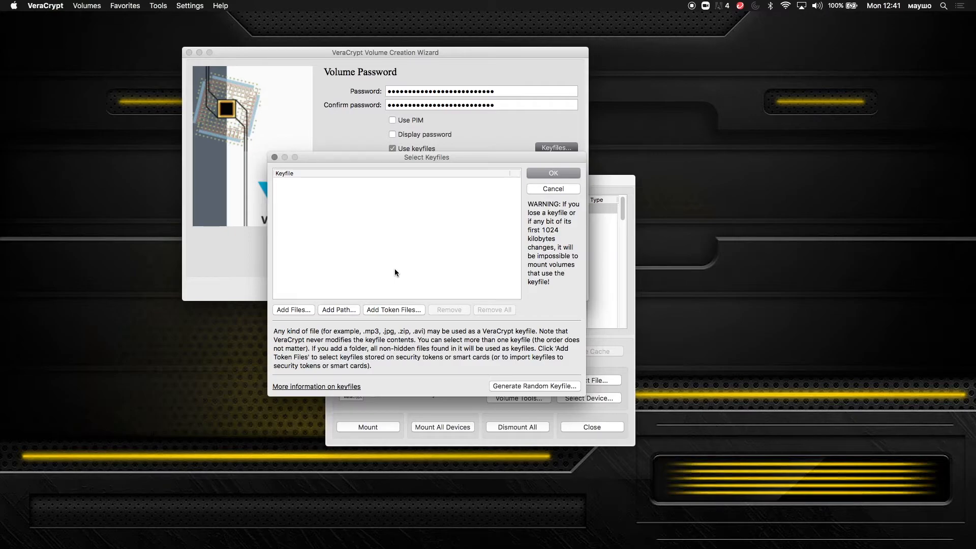
Step: Generate a random keyfile named MySecretKeyfile and save it in Secret files
click(514, 386)
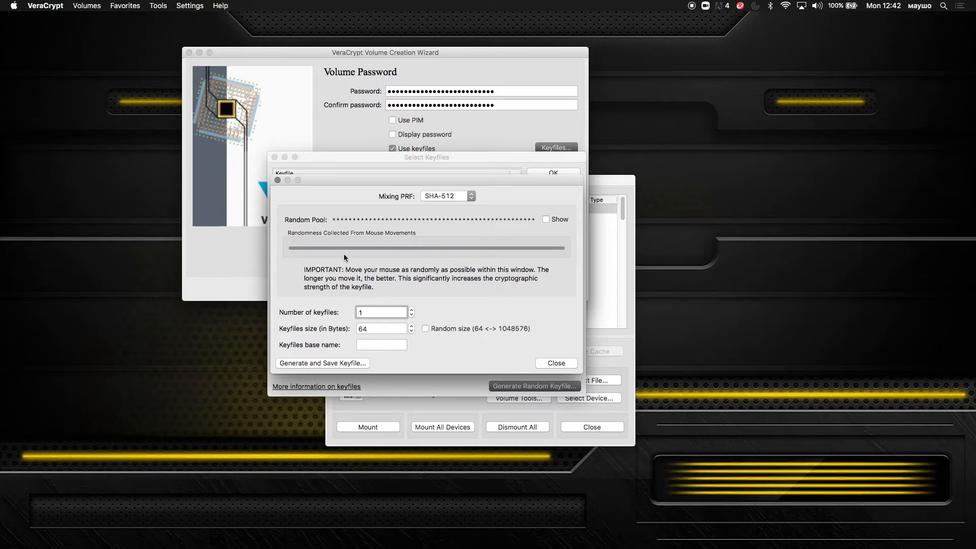
click(349, 364)
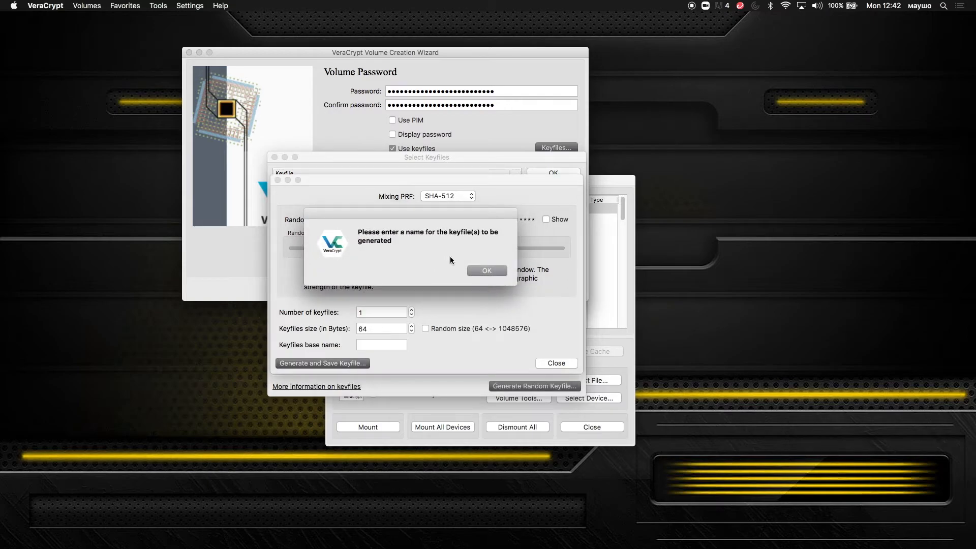
click(483, 271)
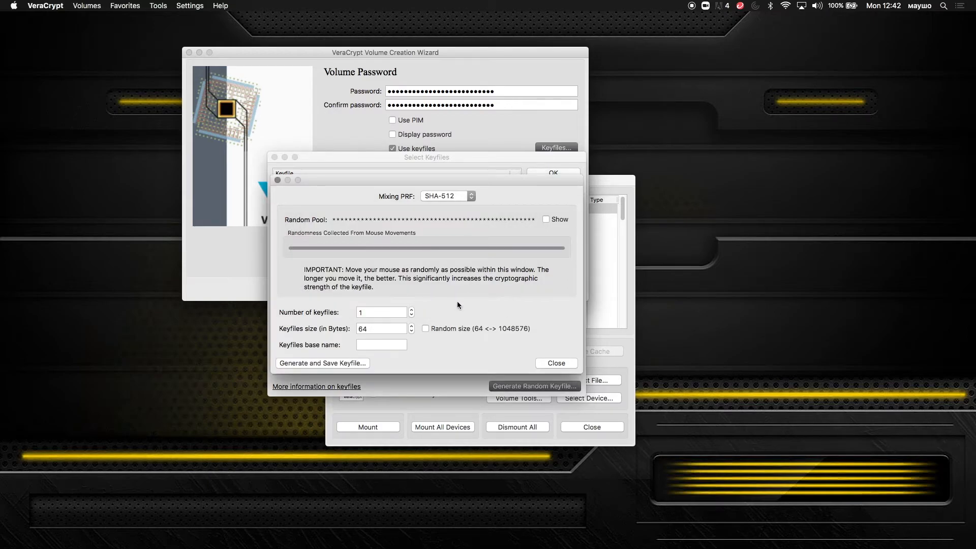
click(397, 345)
text(MySecrete)
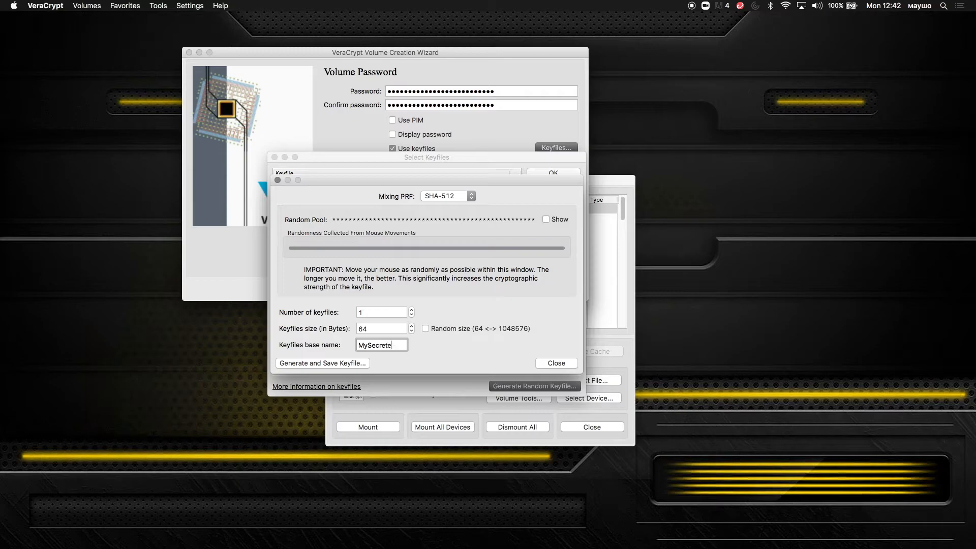
key(BackSpace)
text(Keep)
key(BackSpace)
key(BackSpace)
text(yfile)
click(358, 365)
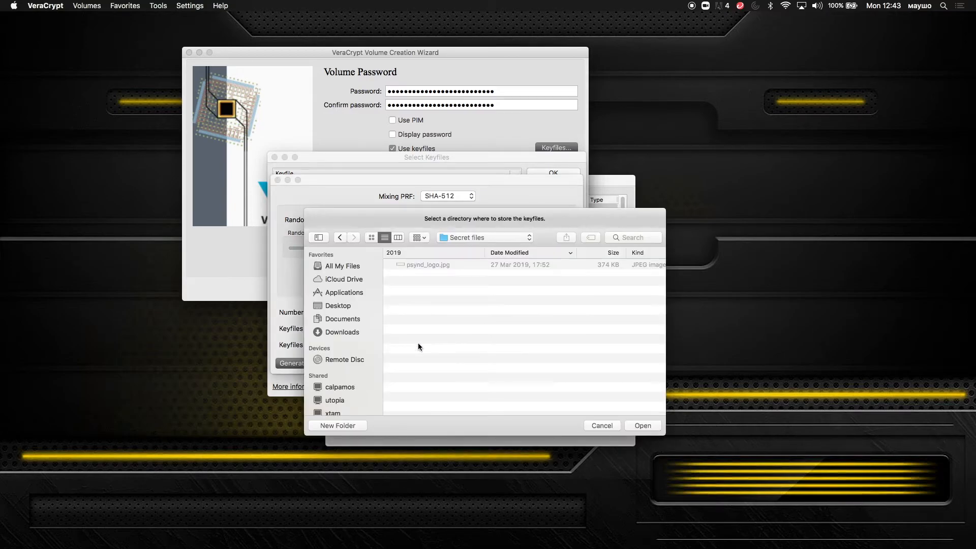
click(640, 429)
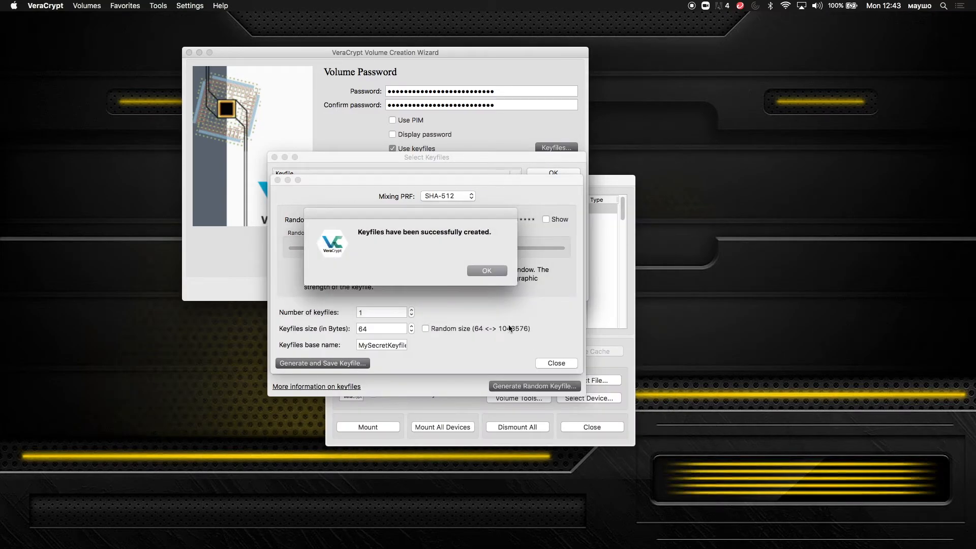
click(487, 272)
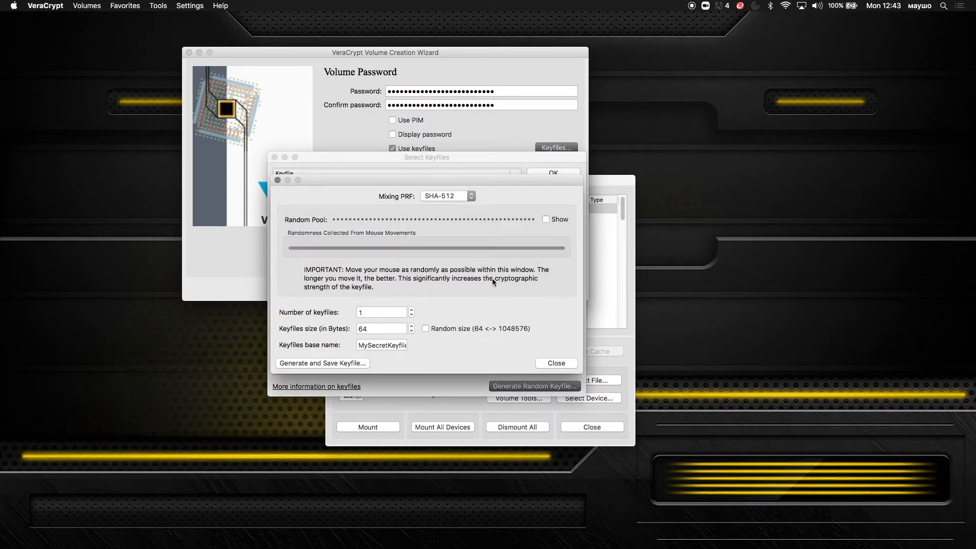
click(557, 364)
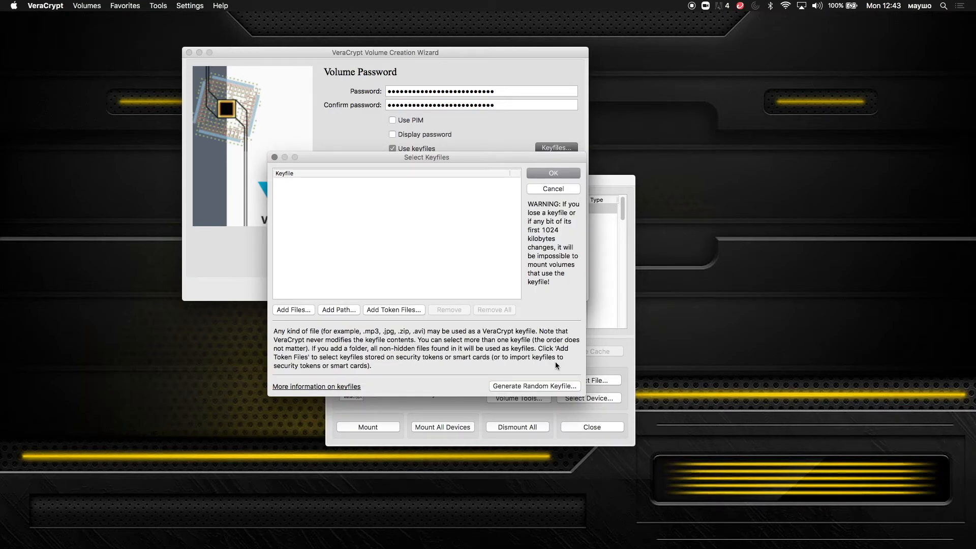
Step: Add MySecretKeyfile as the volume's keyfile and confirm the selection
click(555, 173)
click(424, 151)
click(566, 150)
click(293, 310)
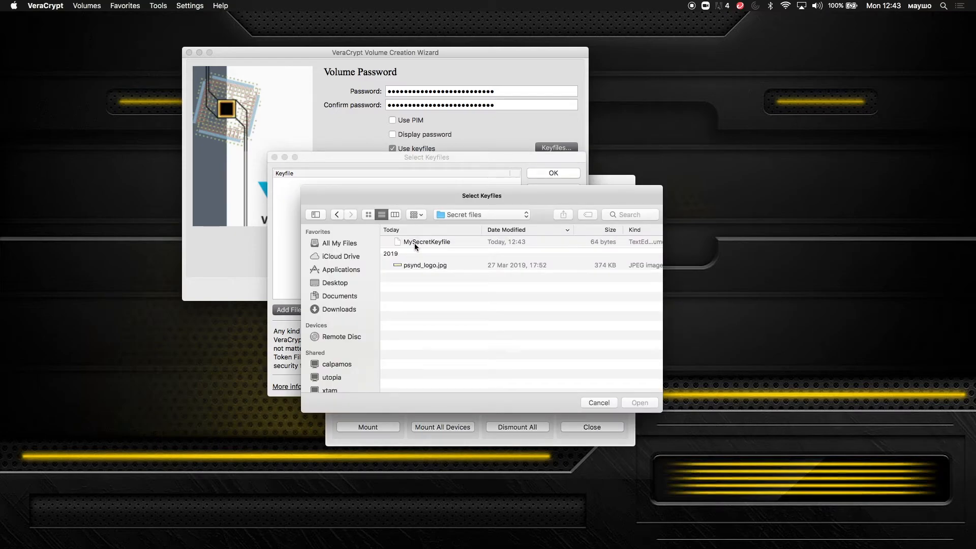
click(414, 243)
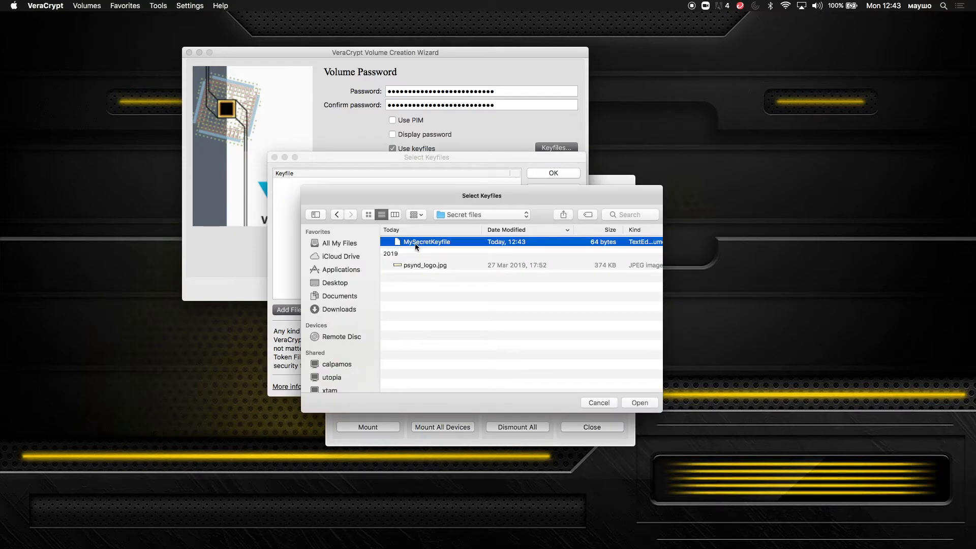
click(632, 402)
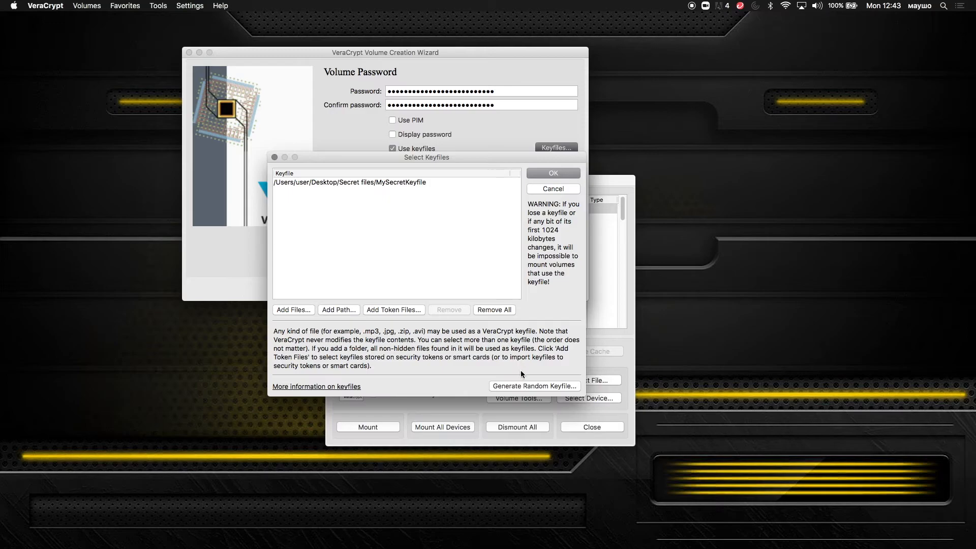
click(539, 175)
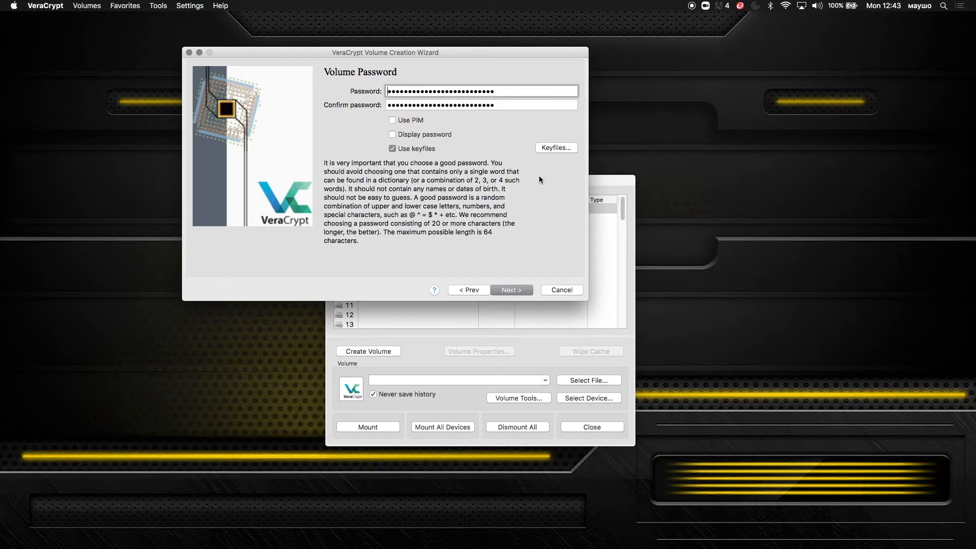
Step: Format the container with the FAT filesystem and exit the wizard after Volume Created
click(518, 291)
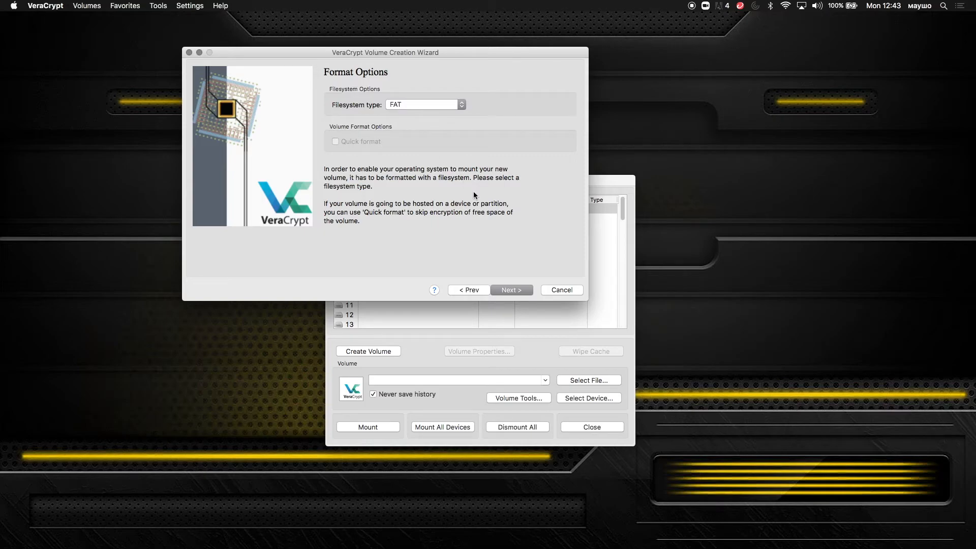
click(512, 290)
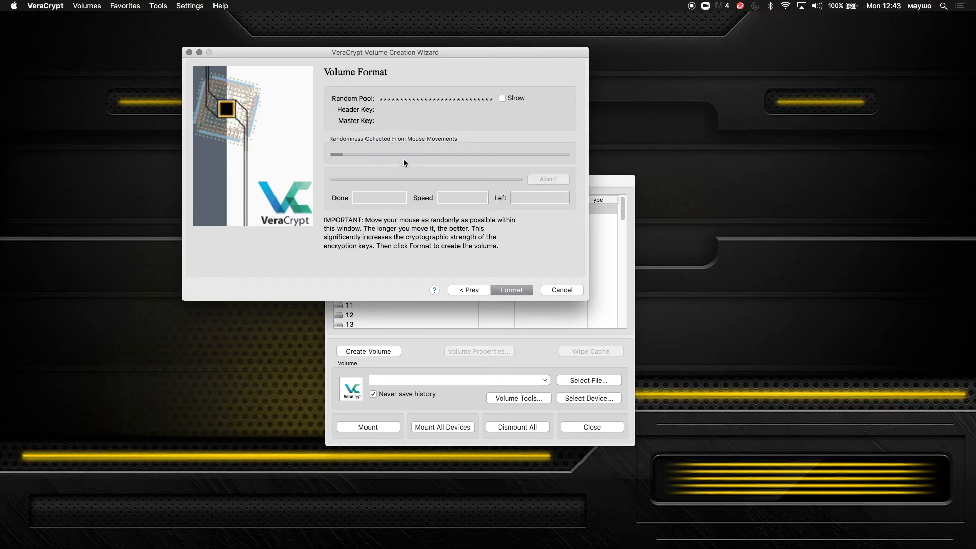
click(521, 292)
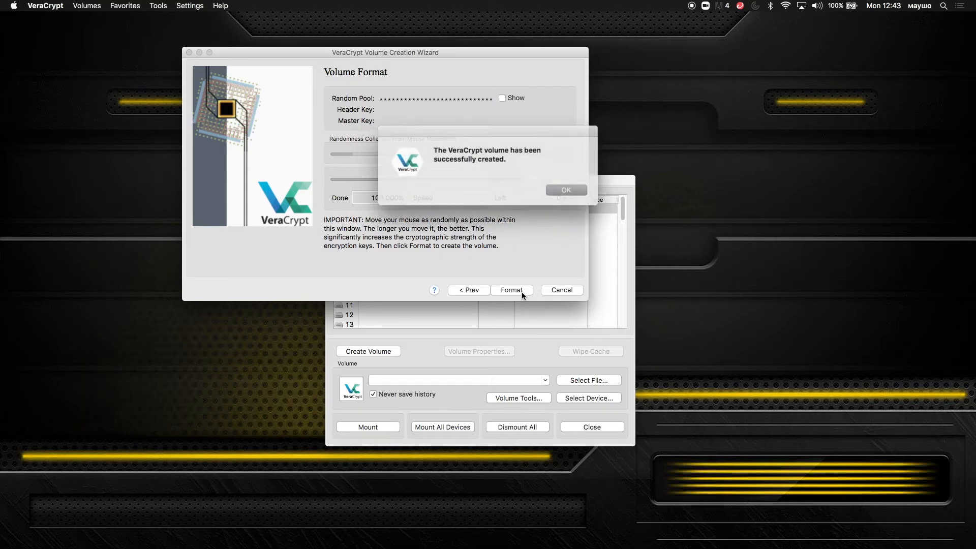
click(556, 193)
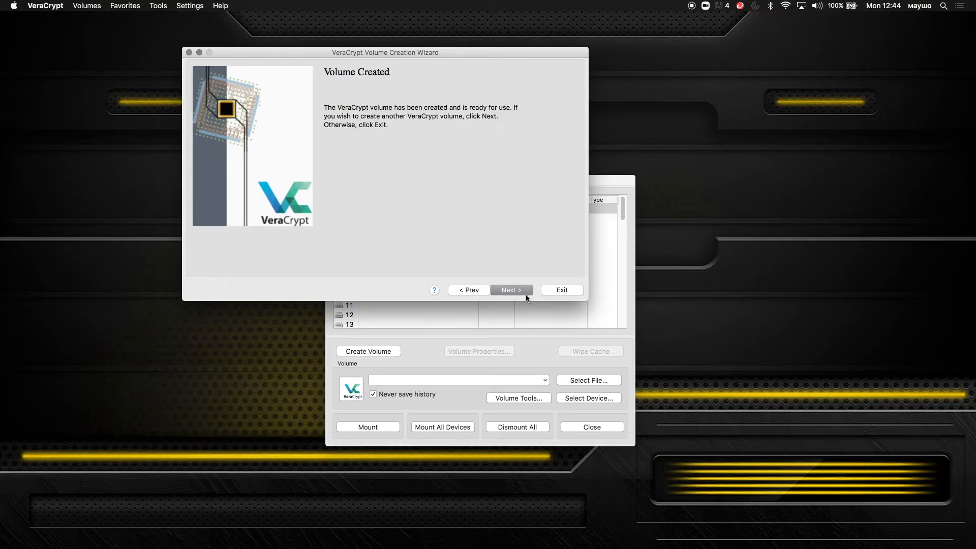
click(547, 289)
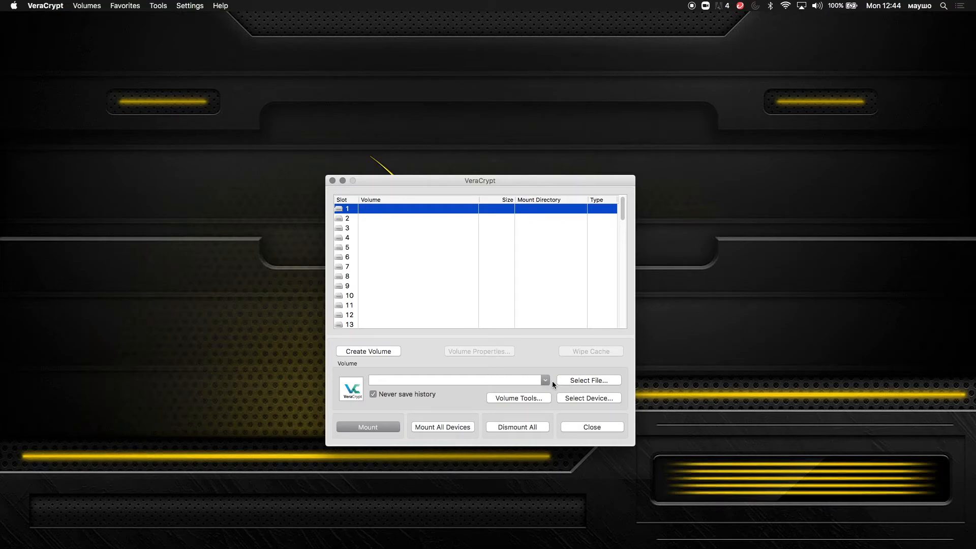
Step: Select the MySecretVolume file and begin mounting it
click(580, 384)
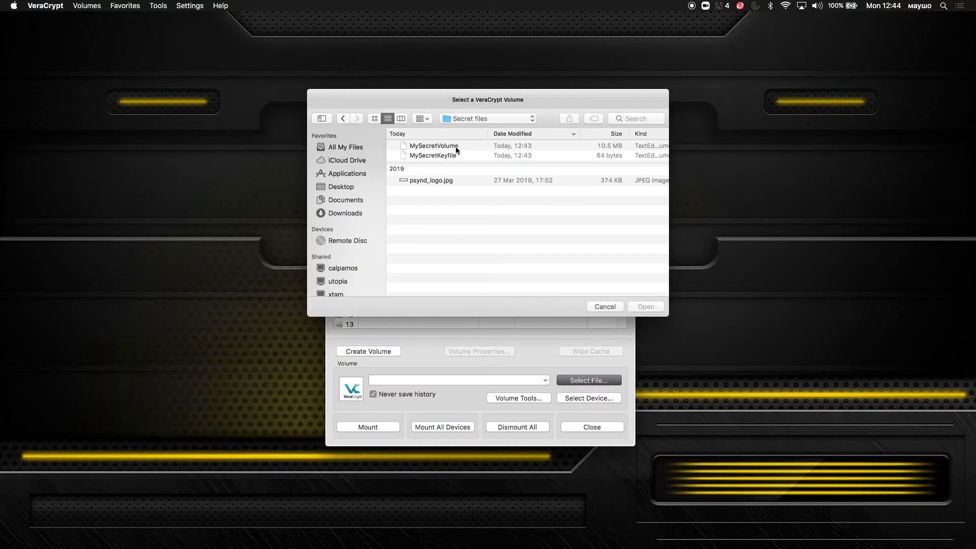
click(456, 148)
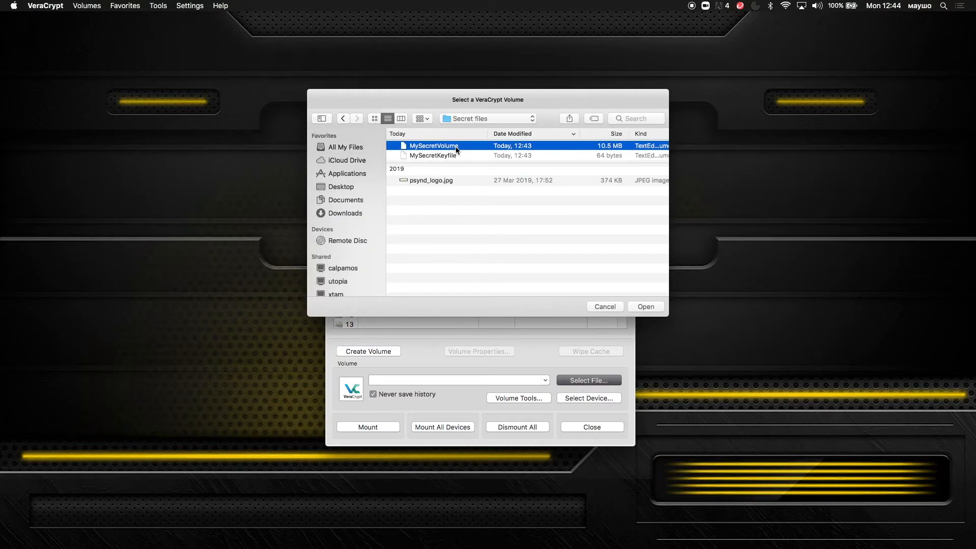
click(639, 306)
click(368, 428)
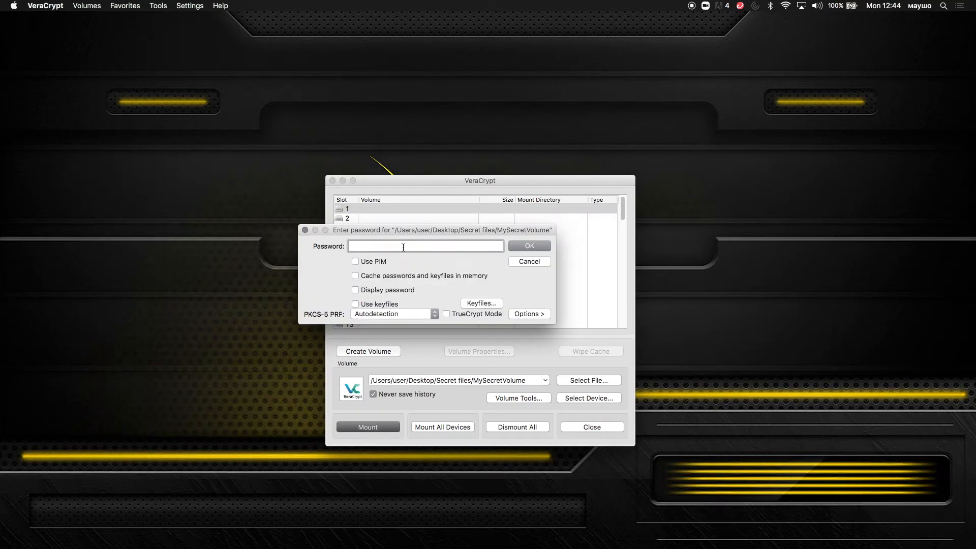
Step: Unlock the volume with its password and MySecretKeyfile to mount it in slot 1
text(passwordMySecretPass123456)
click(356, 304)
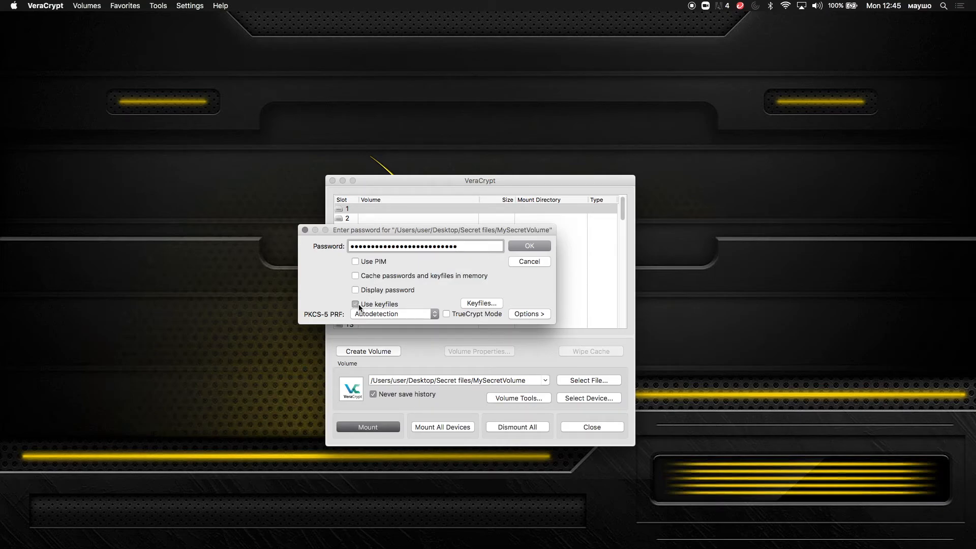
click(480, 304)
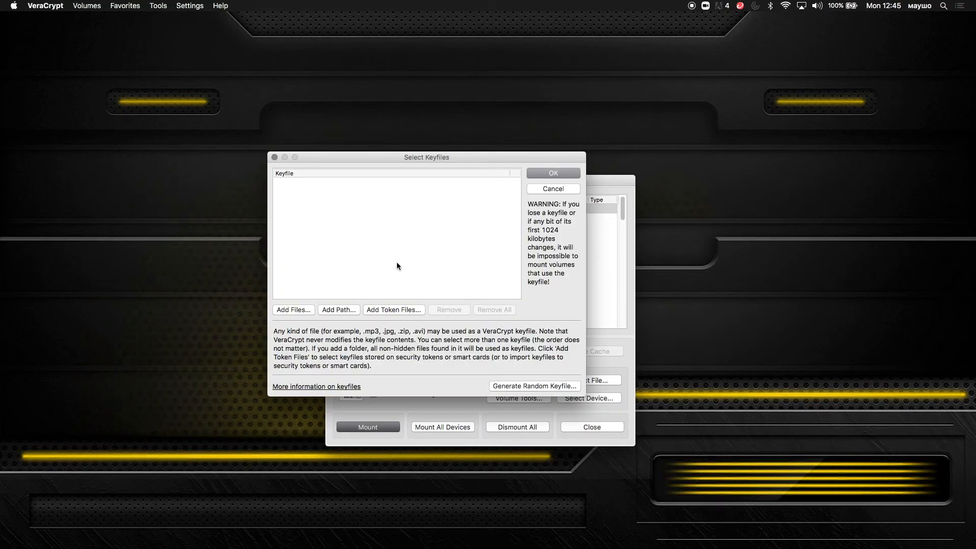
click(308, 310)
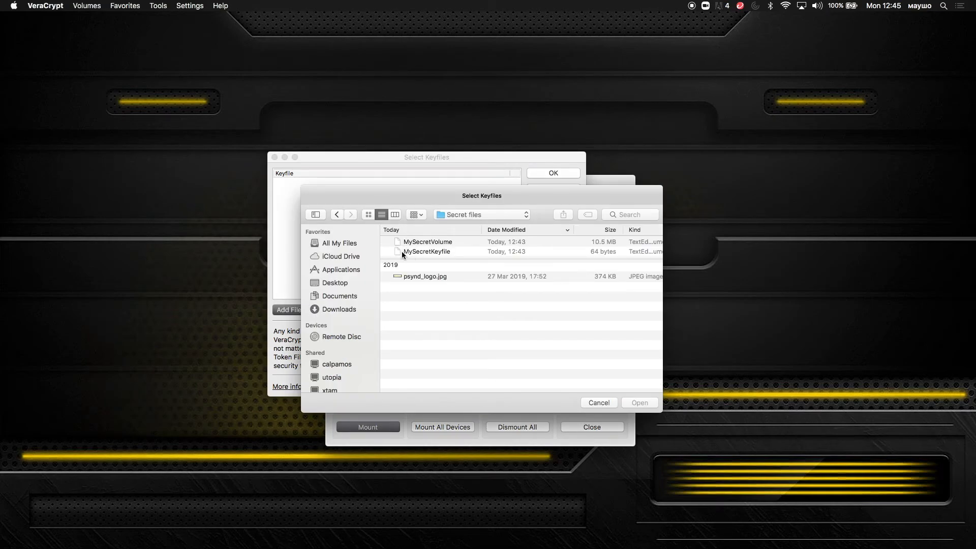
click(403, 252)
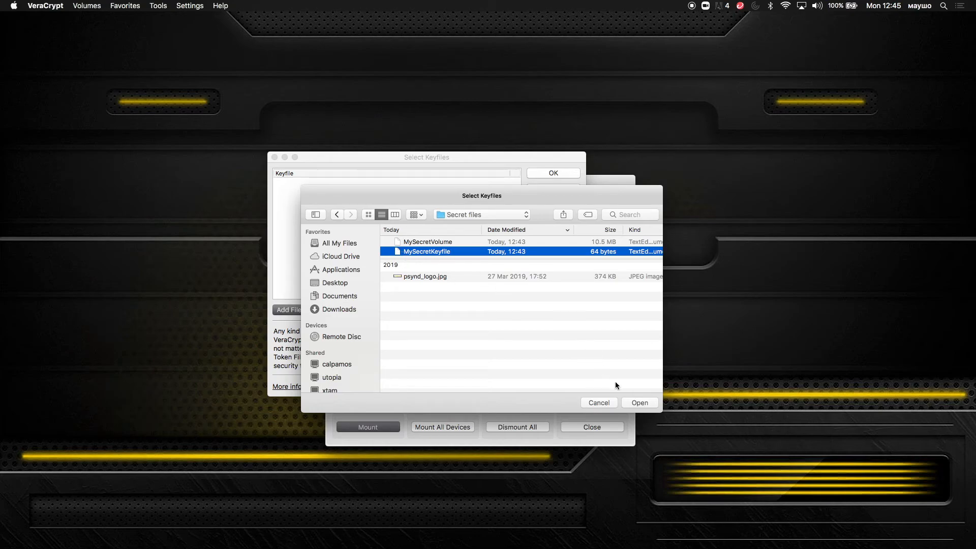
click(638, 403)
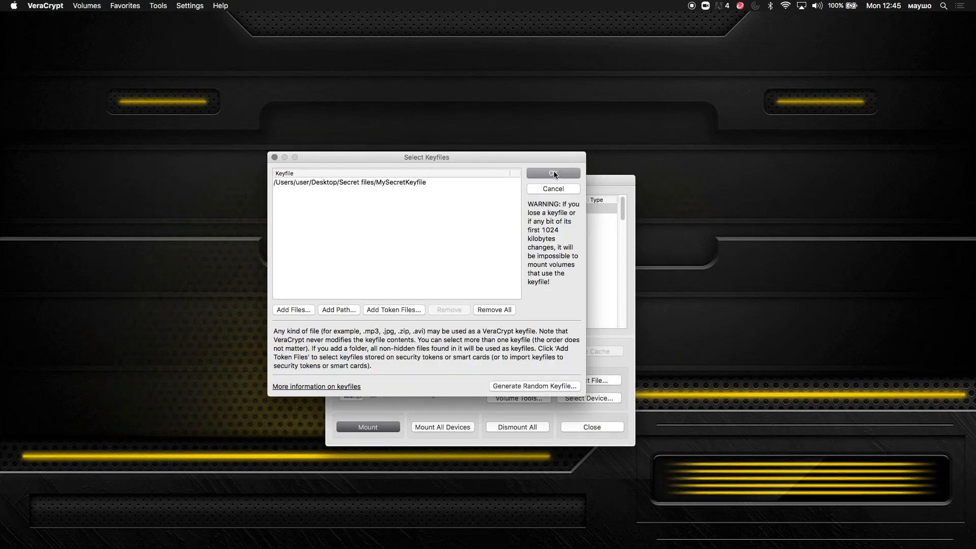
click(555, 174)
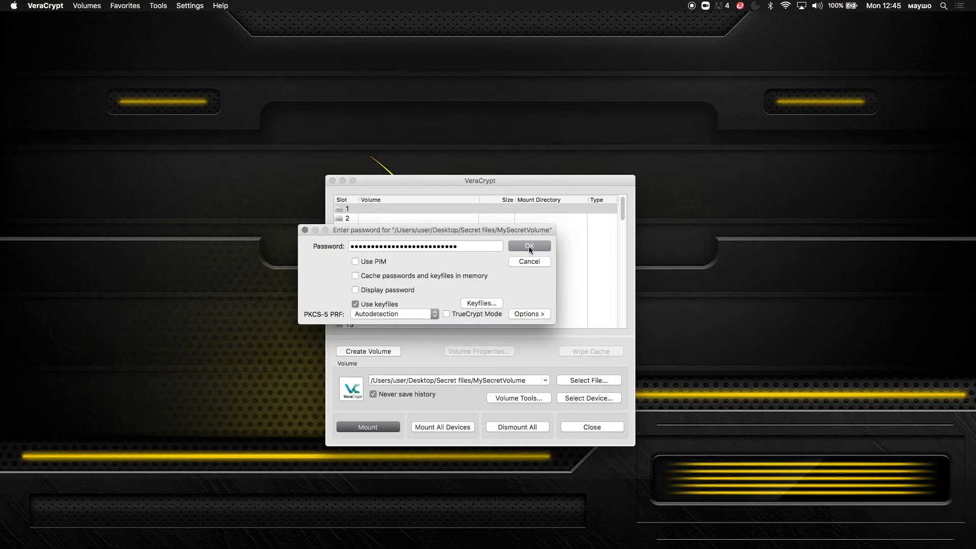
click(529, 246)
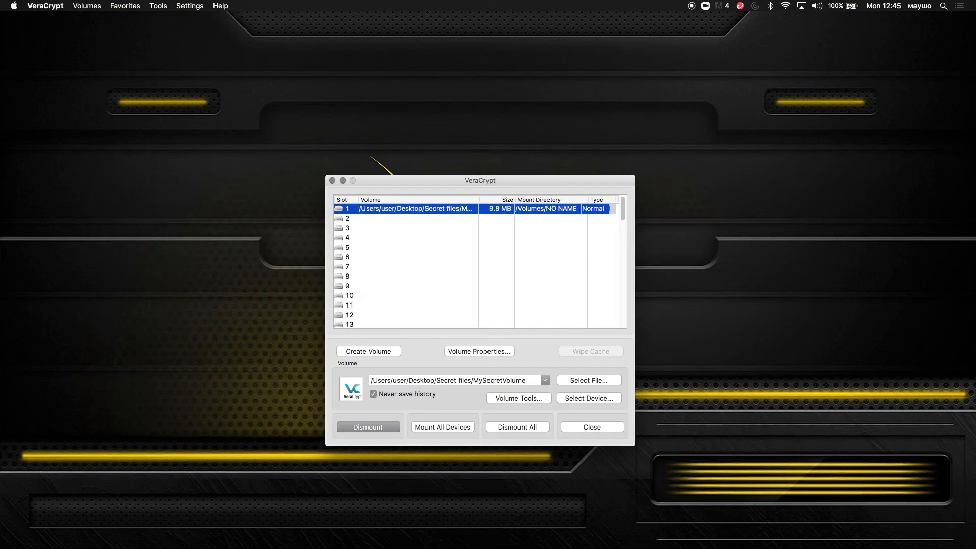
Step: Copy psynd_logo.jpg from Secret files onto the NO NAME volume
drag(211, 142, 257, 114)
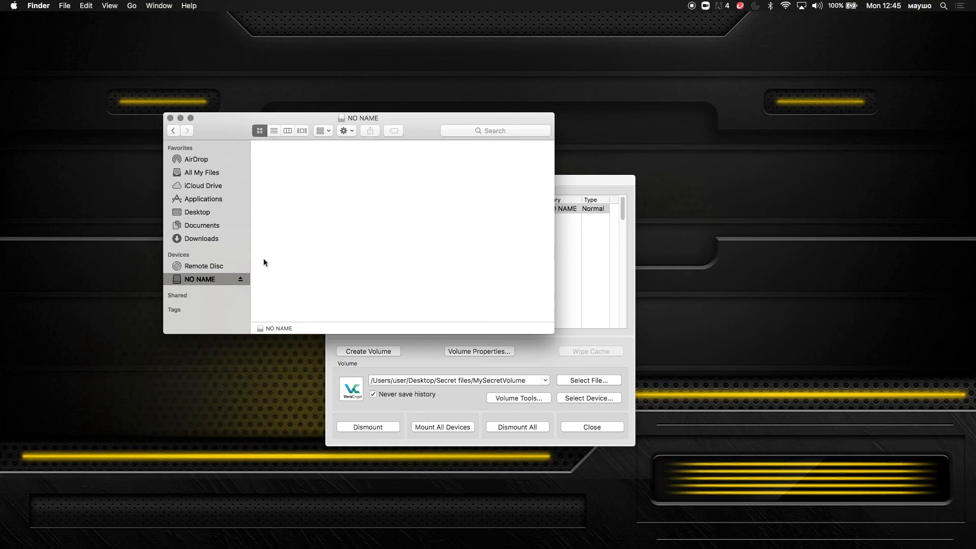
click(173, 131)
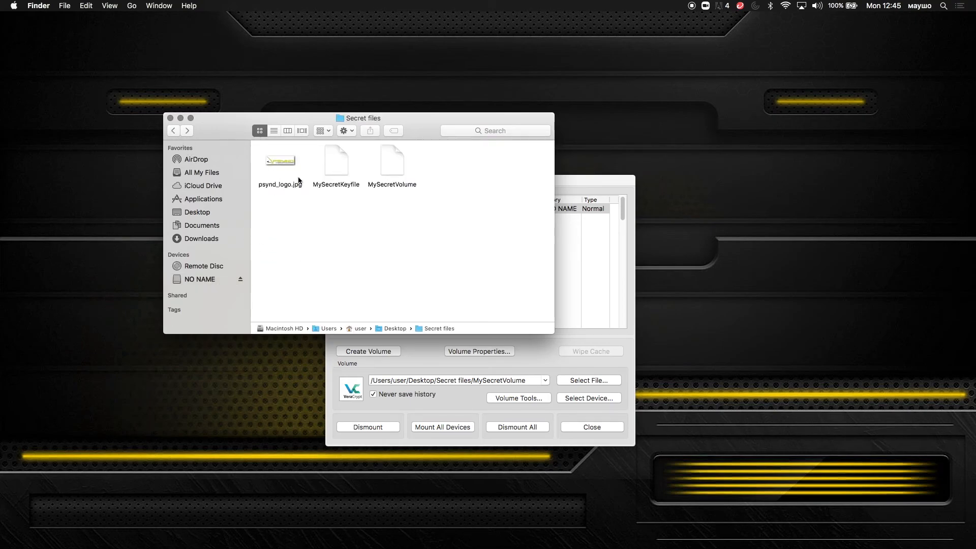
drag(284, 161, 213, 277)
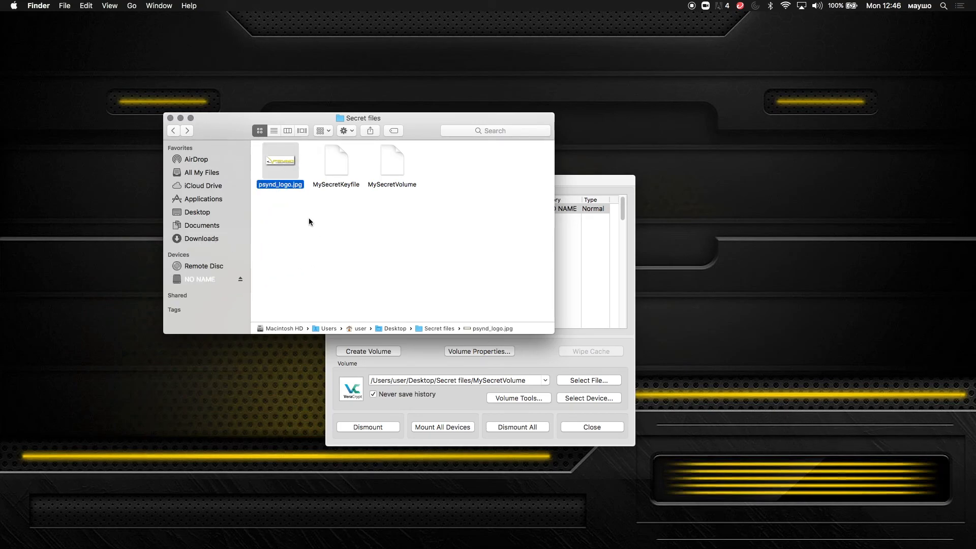
Step: Eject the NO NAME volume and close VeraCrypt
click(239, 280)
drag(422, 213, 370, 138)
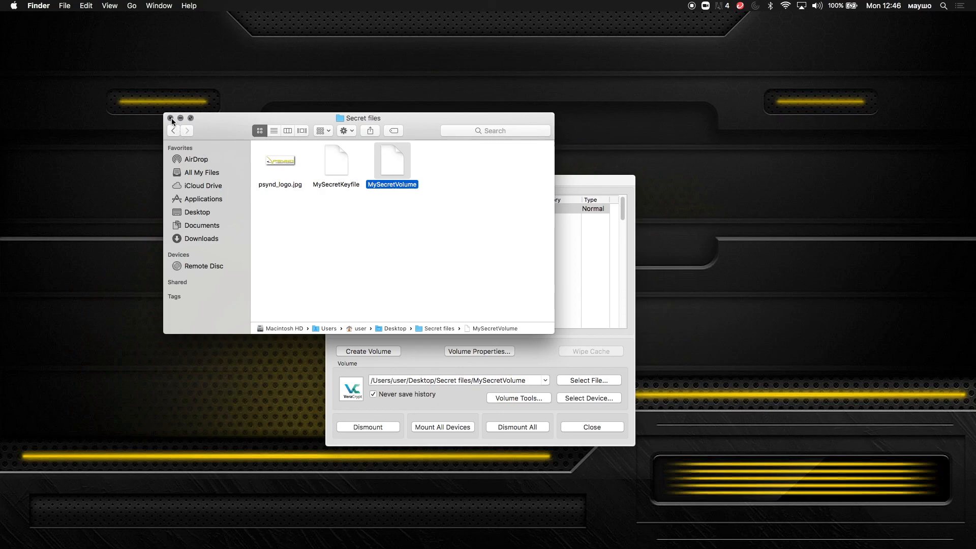
click(591, 427)
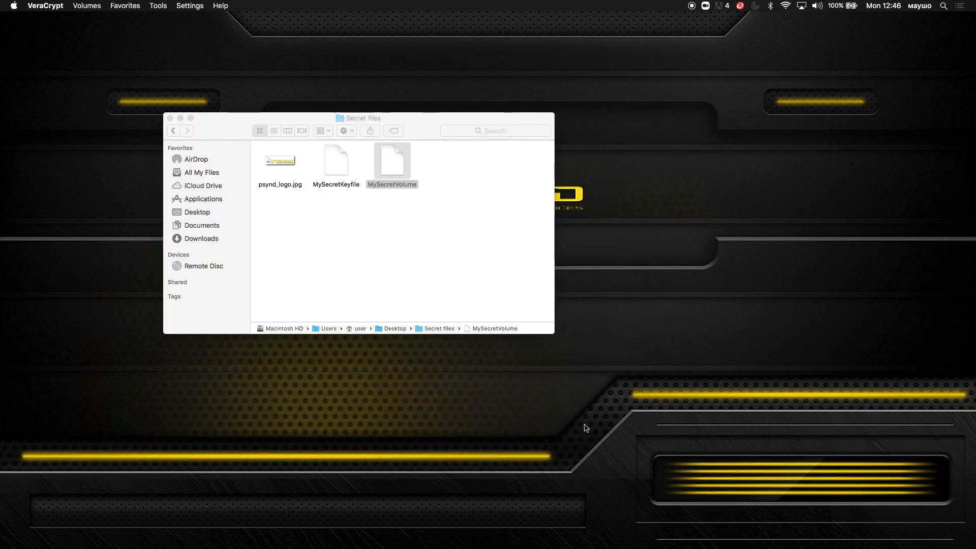